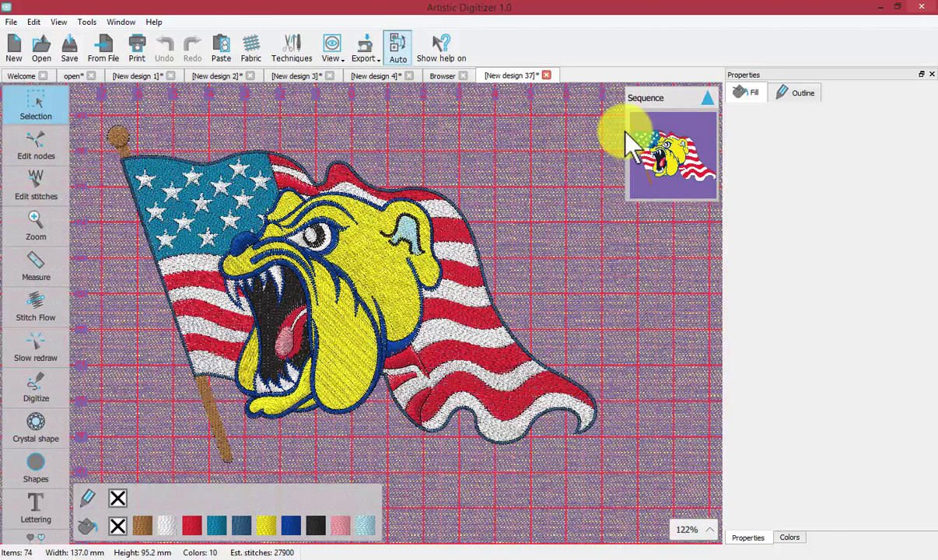
Widen the Sequence pane to enlarge its design preview, and narrow it back to a slim column.
left_click_drag(627, 144, 572, 156)
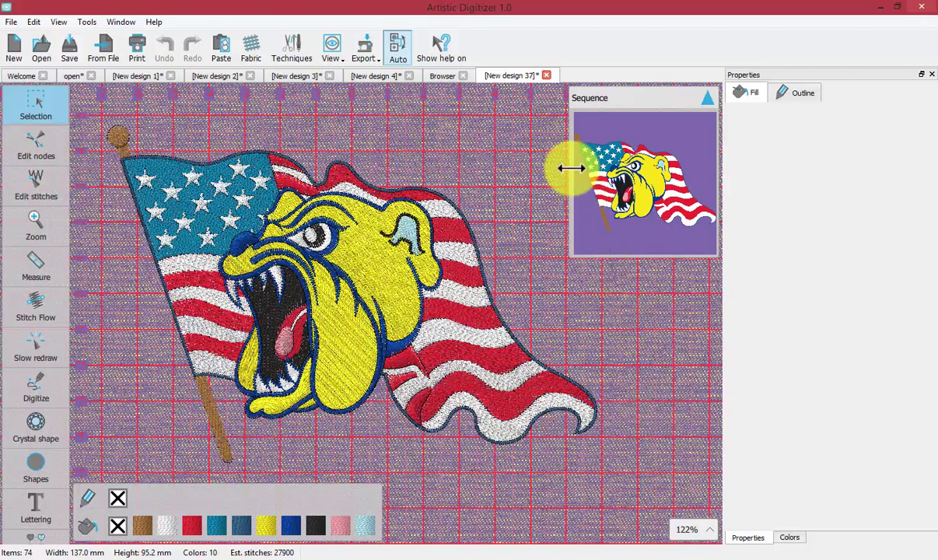
left_click_drag(572, 167, 638, 162)
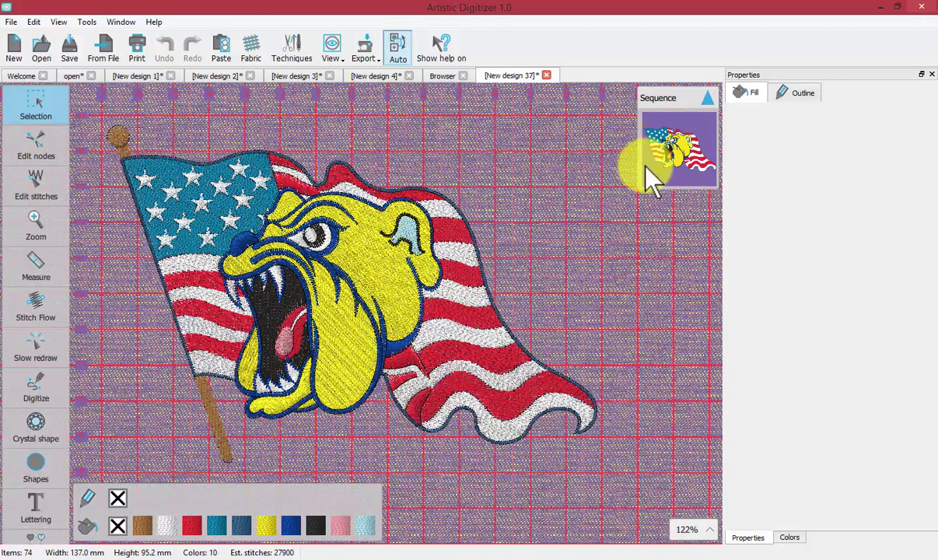
Turn off auto-sequence and look through the individual embroidery objects in the manual sequence.
left_click(397, 49)
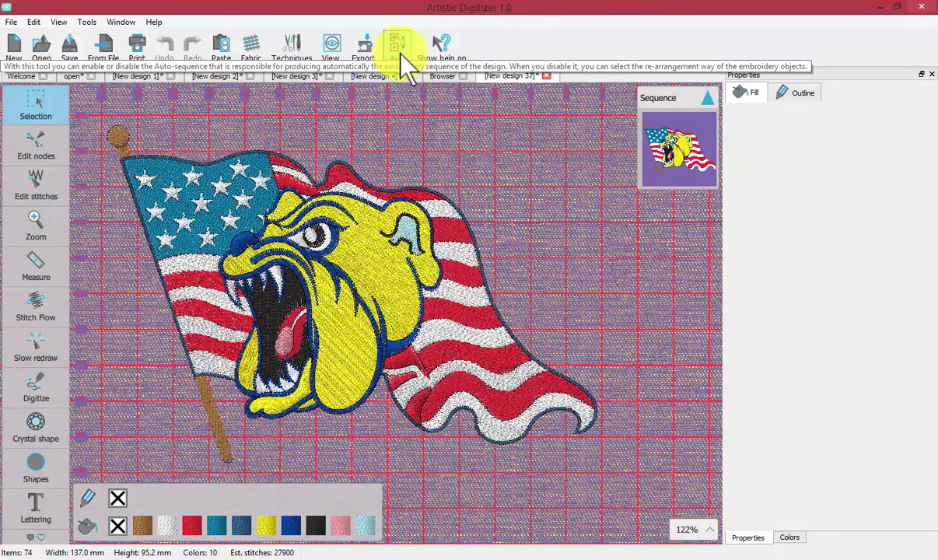
left_click(401, 50)
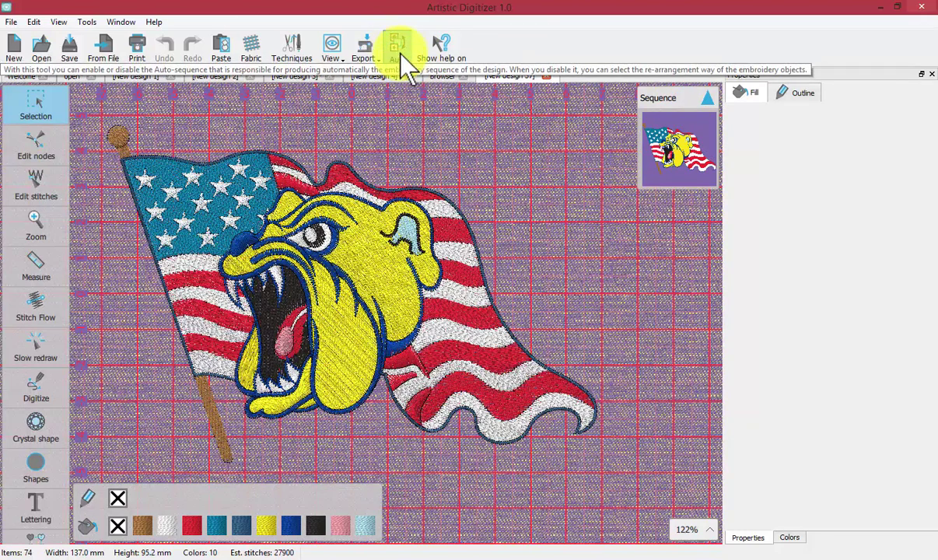
left_click(399, 46)
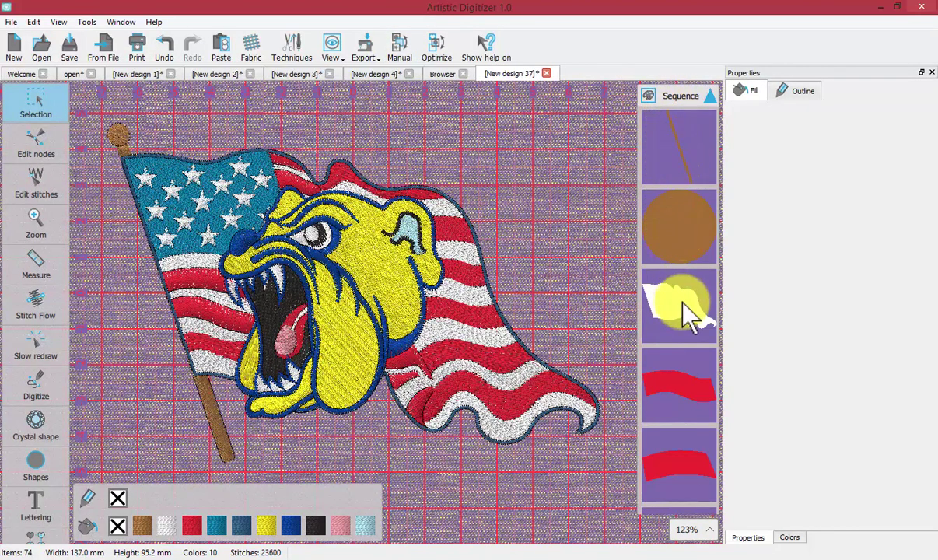
scroll(687, 197, "down", 1)
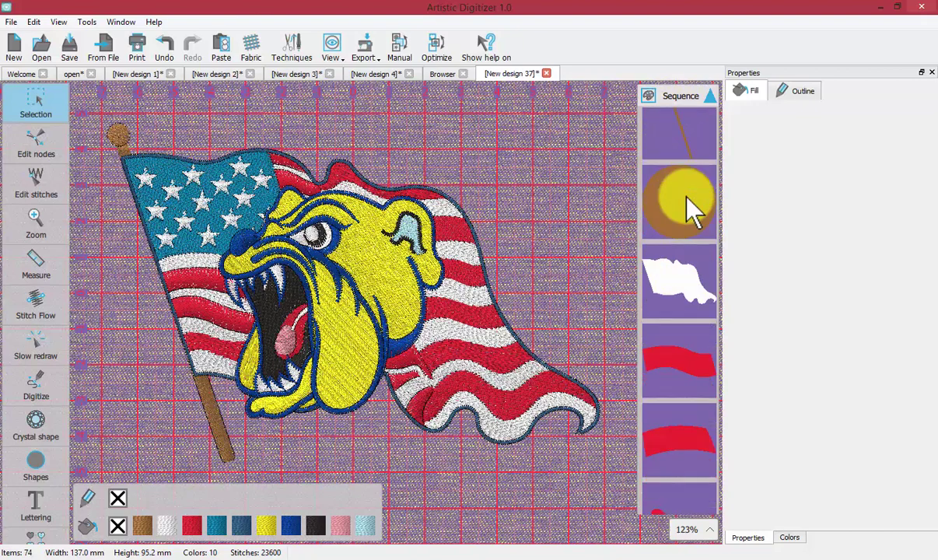
scroll(688, 208, "down", 12)
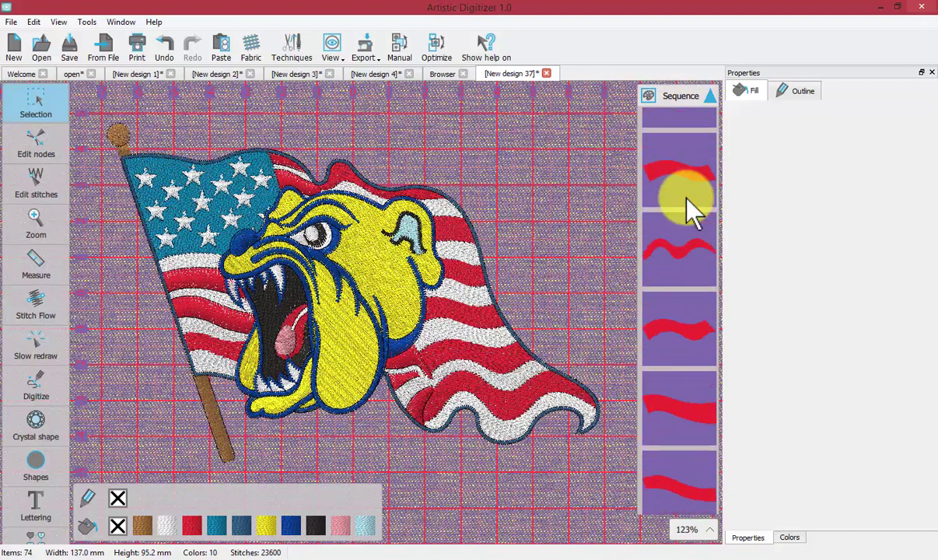
scroll(687, 199, "up", 12)
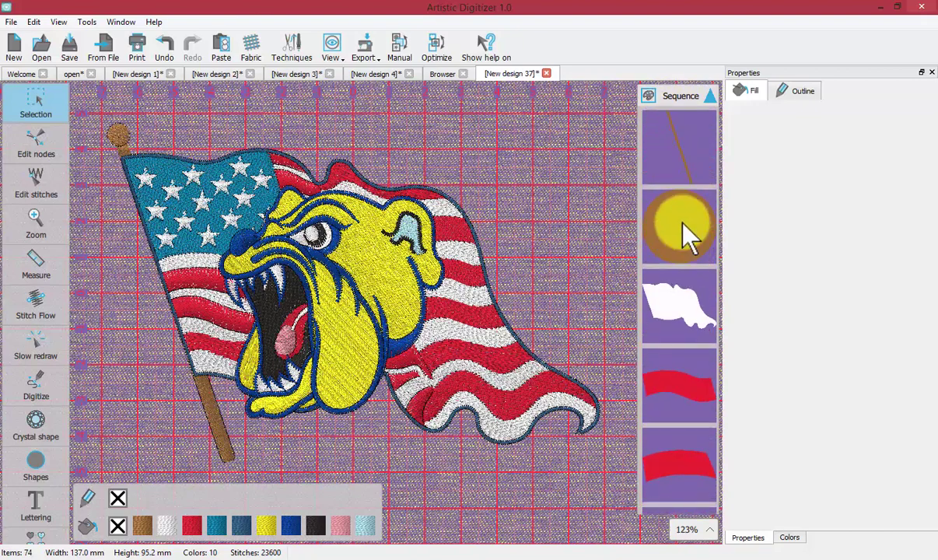
Select the brown circle in the sequence, turn auto-sequence back on and deselect the circle.
left_click(677, 225)
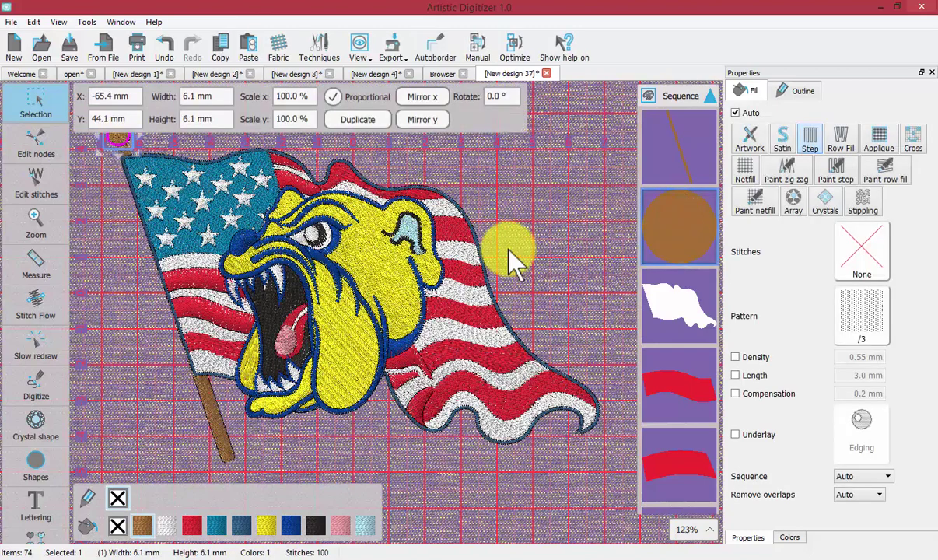
left_click(478, 46)
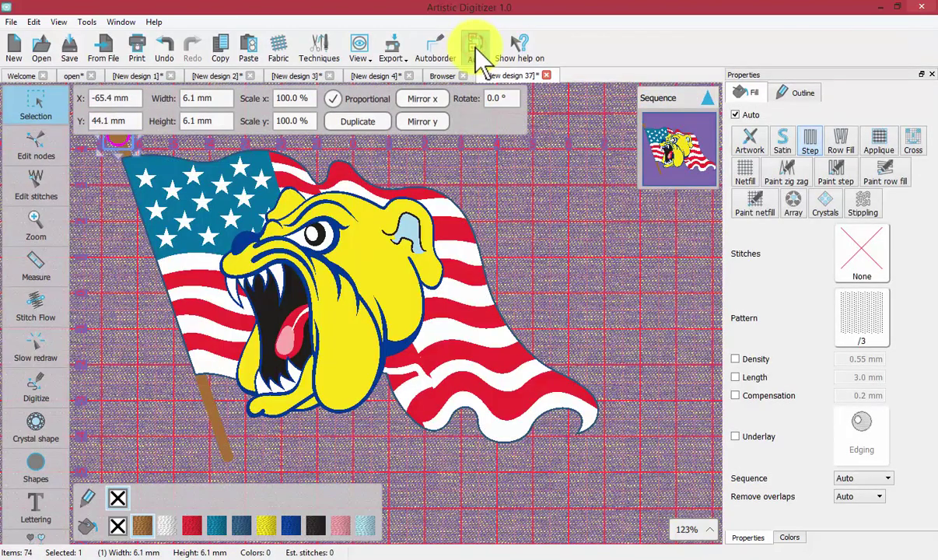
left_click(586, 193)
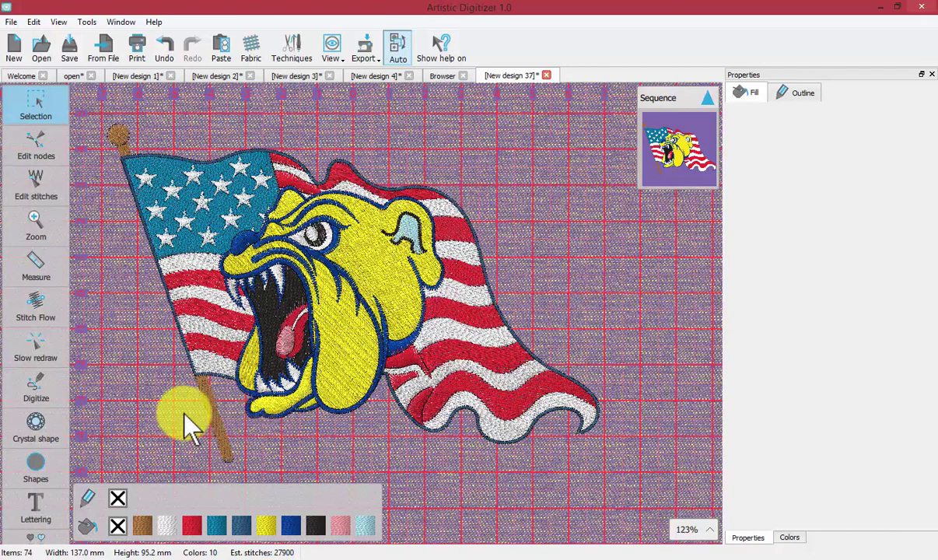
Preview the automatically sequenced stitching order with Slow redraw, scrubbing through the timeline, and return to the Selection tool.
left_click(30, 354)
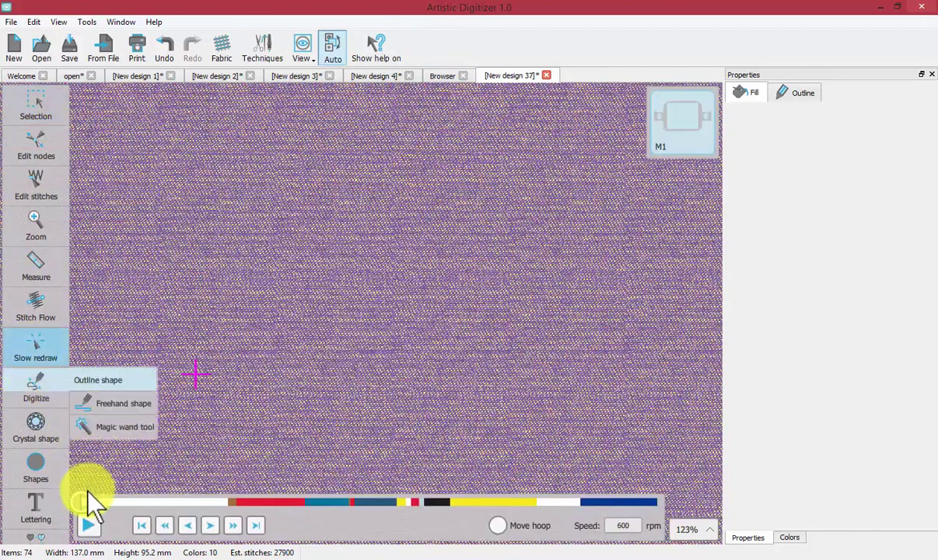
left_click_drag(82, 499, 565, 513)
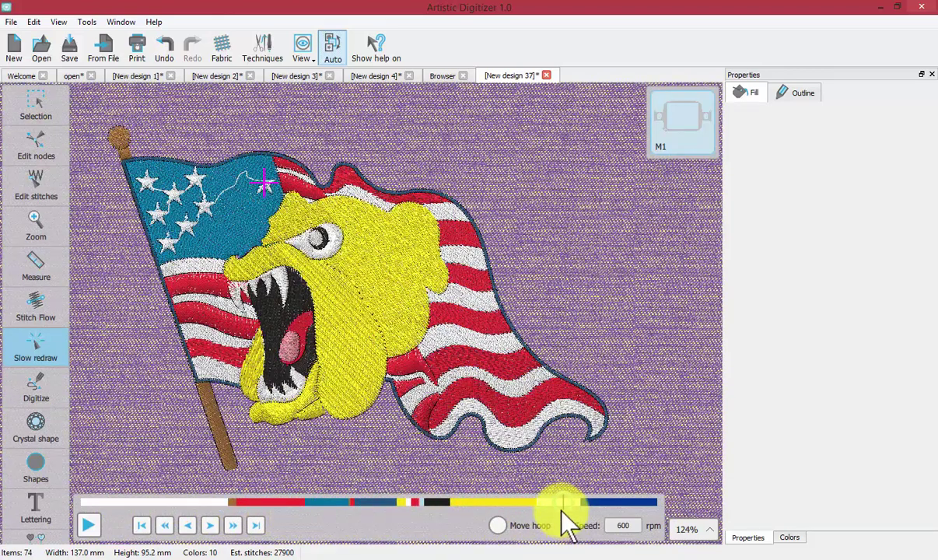
left_click(37, 96)
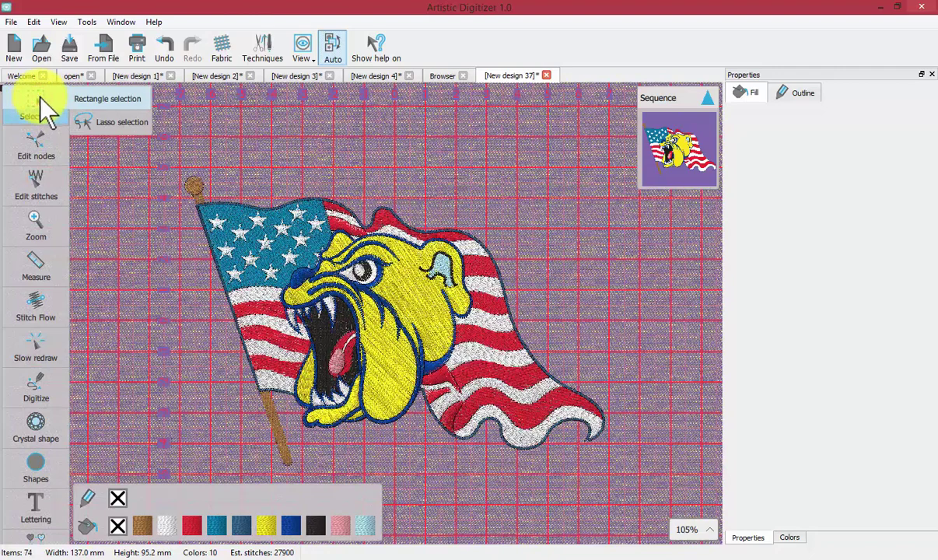
left_click(451, 160)
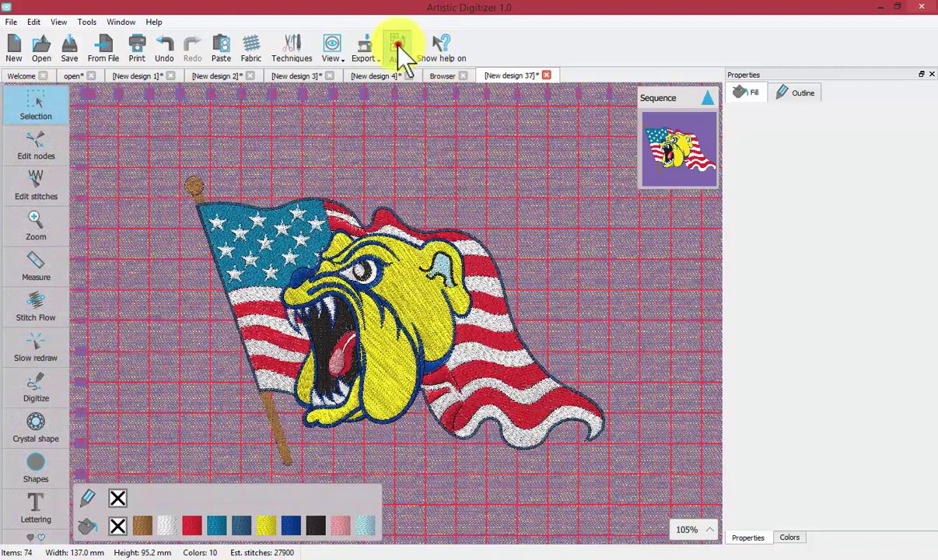
Turn off auto-sequence, scrub through the manual stitching order with Slow redraw, and return to the Selection tool.
left_click(398, 47)
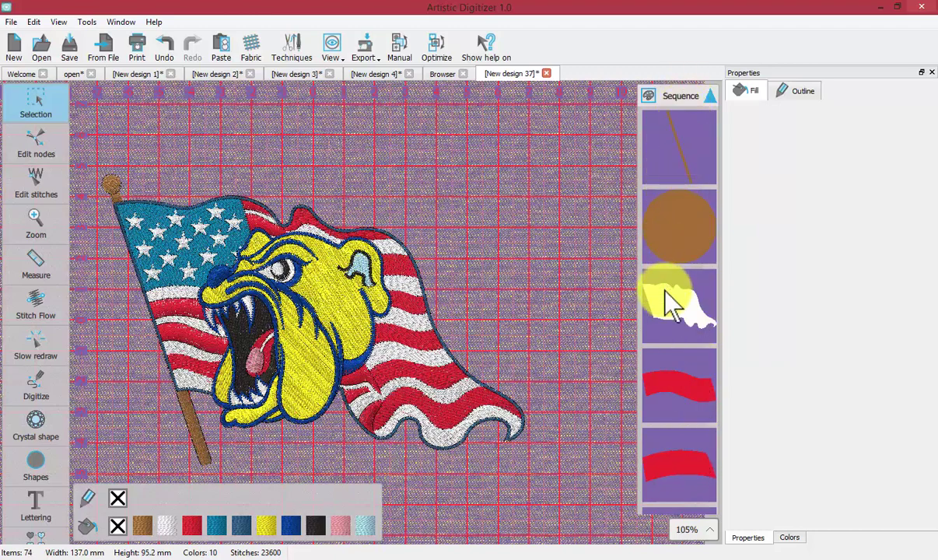
left_click(37, 358)
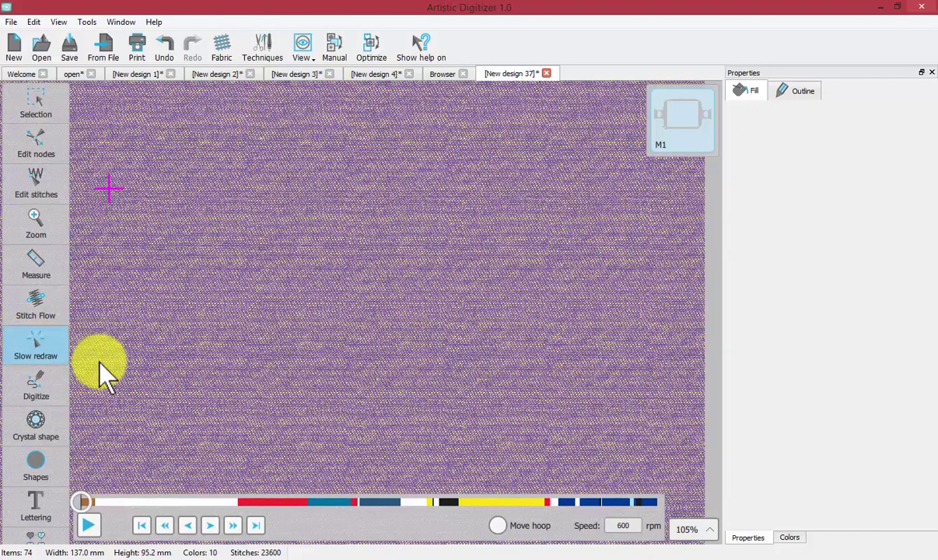
left_click(83, 502)
left_click_drag(84, 502, 644, 504)
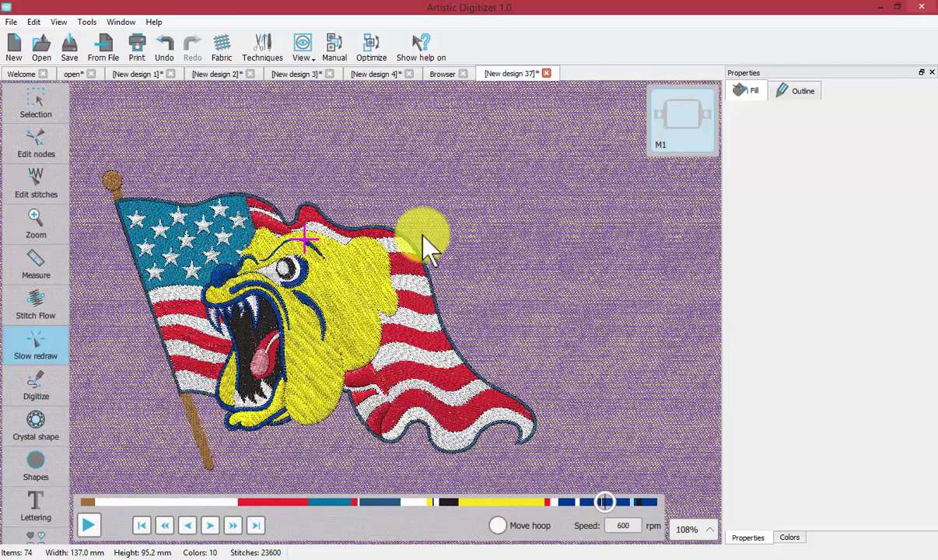
left_click(26, 95)
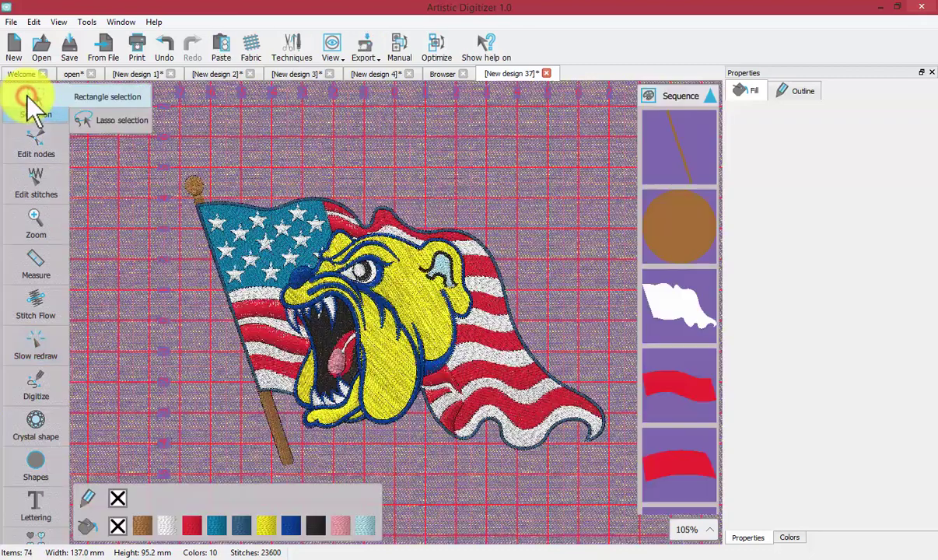
left_click(329, 139)
Turn on auto-sequence, view its color order on the Slow redraw timeline, and return to the Selection tool.
left_click(400, 48)
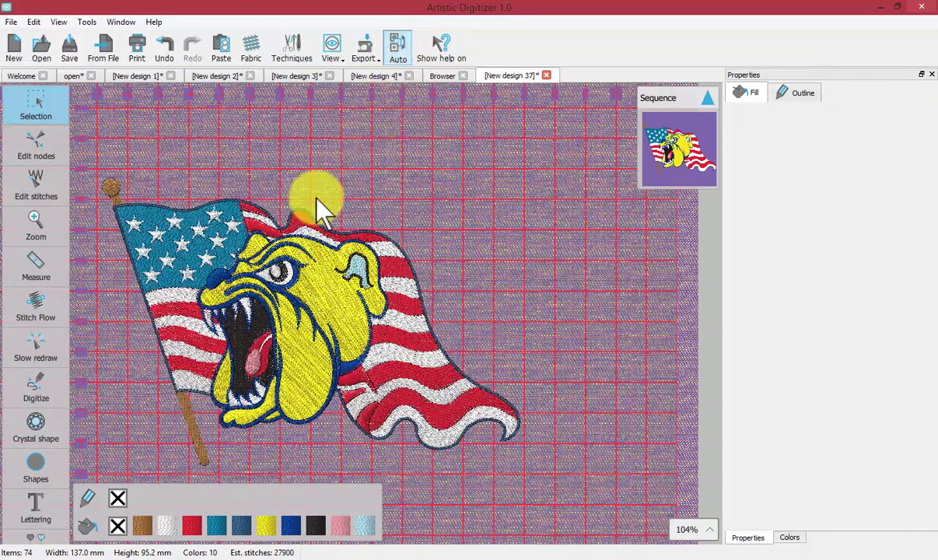
left_click(18, 345)
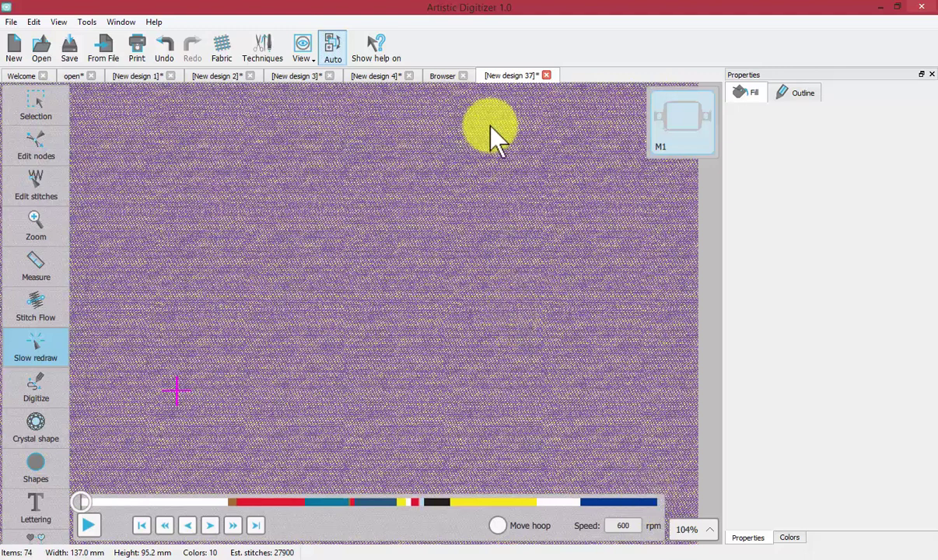
left_click(35, 101)
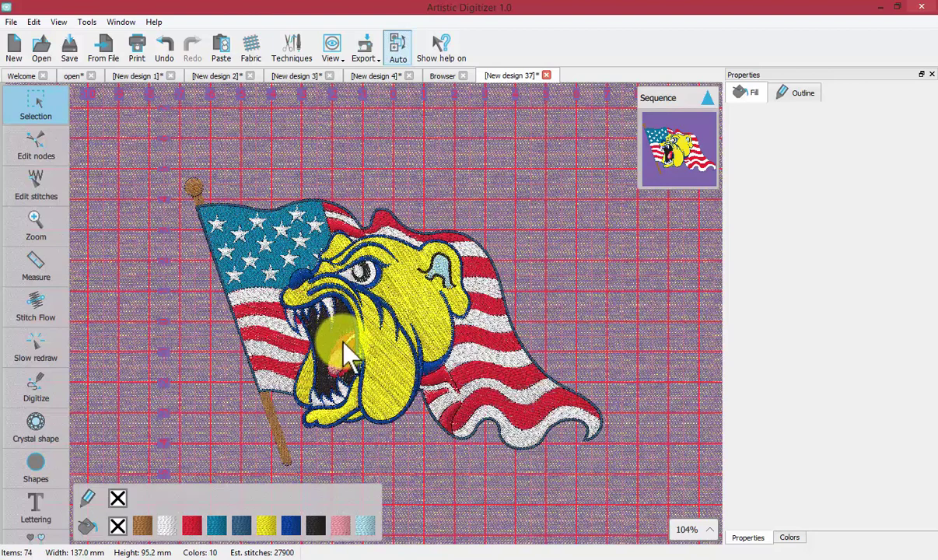
Turn off auto-sequence and move the blue star field further down the sequence, past the small red pieces that follow it.
left_click(396, 47)
scroll(700, 350, "down", 6)
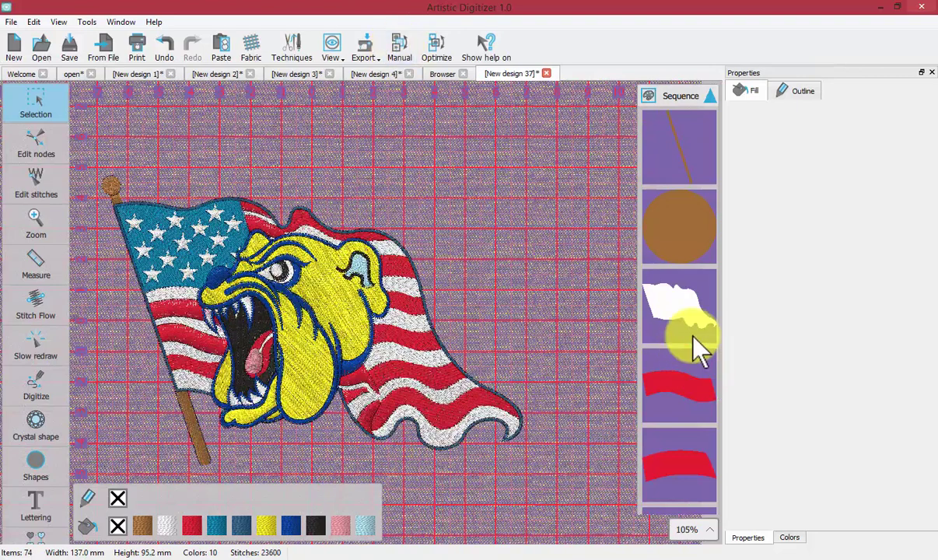
scroll(698, 348, "down", 6)
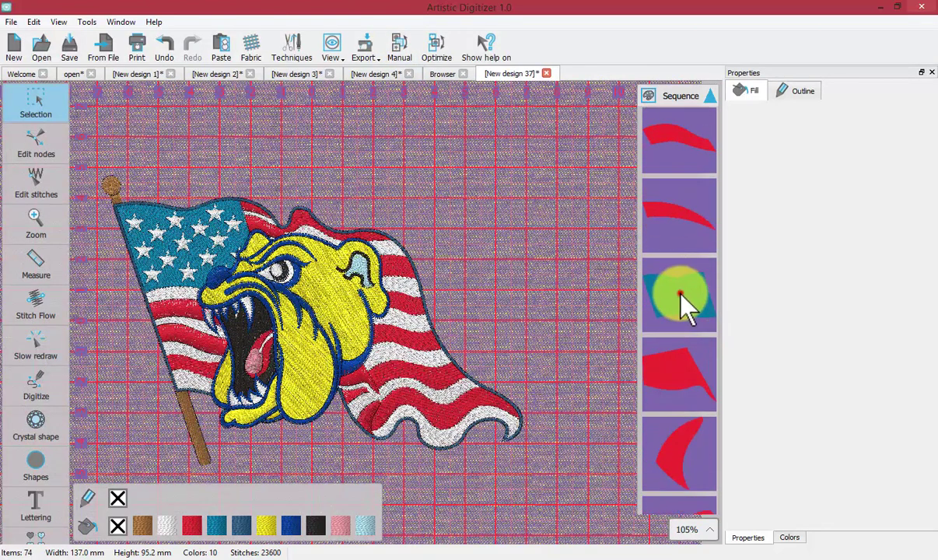
left_click(682, 296)
scroll(682, 296, "down", 1)
scroll(685, 305, "down", 2)
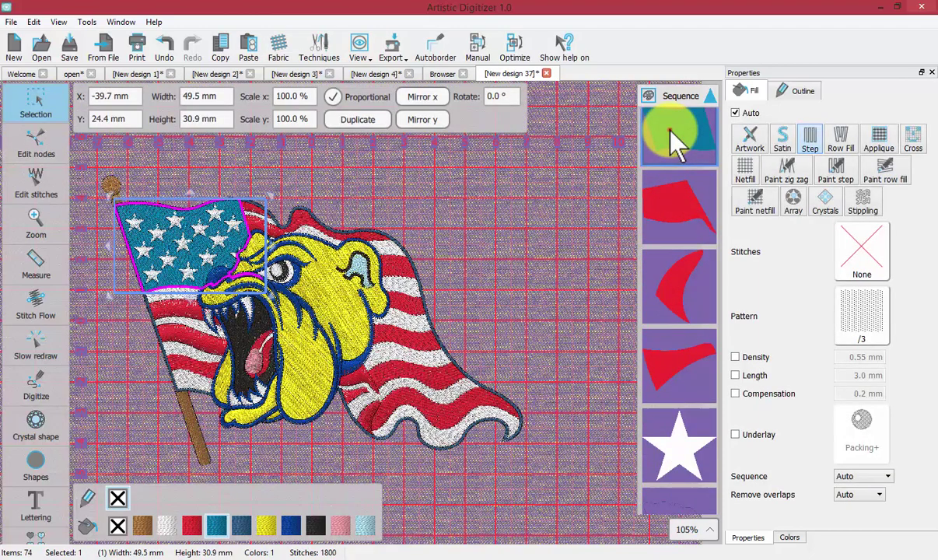
left_click_drag(670, 131, 669, 361)
Check with Slow redraw when the blue star field is stitched, then return to the Selection tool and clear the selection.
scroll(673, 360, "up", 3)
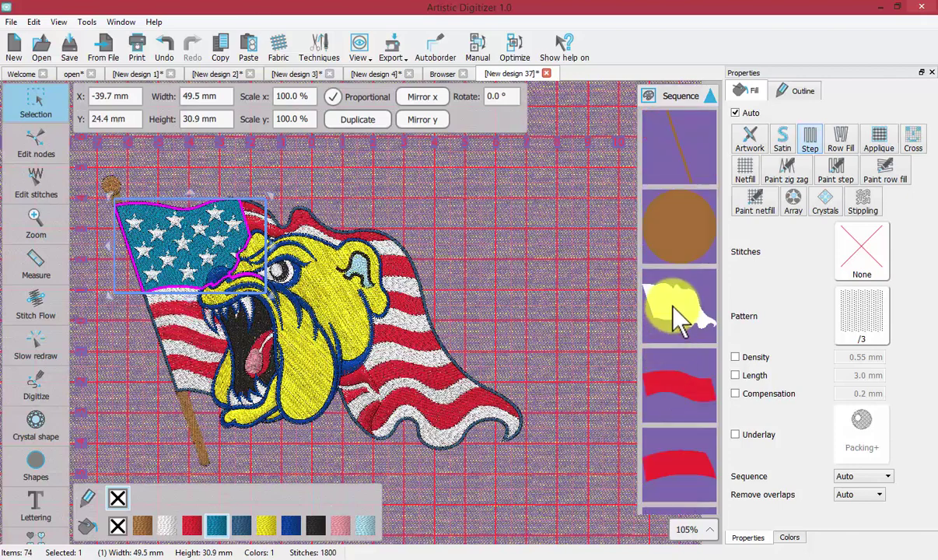
scroll(671, 315, "down", 5)
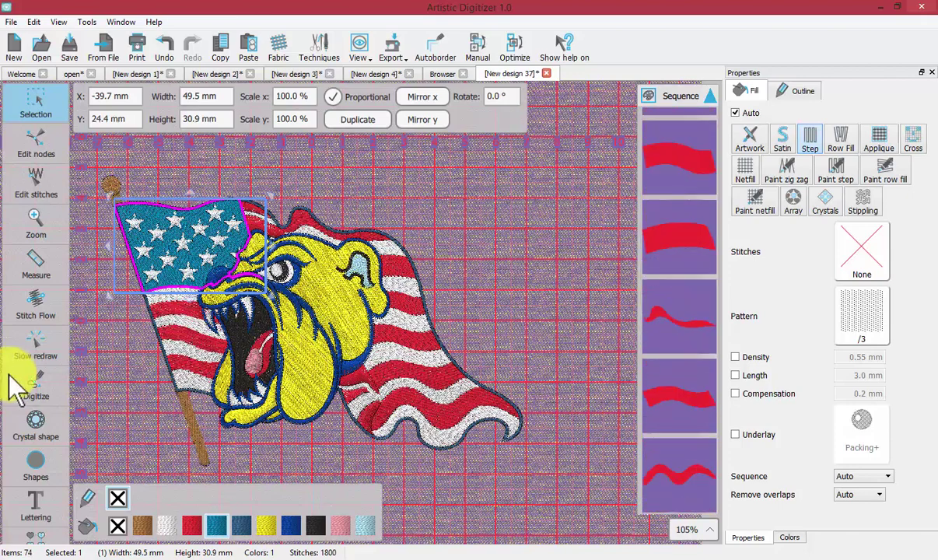
left_click(43, 344)
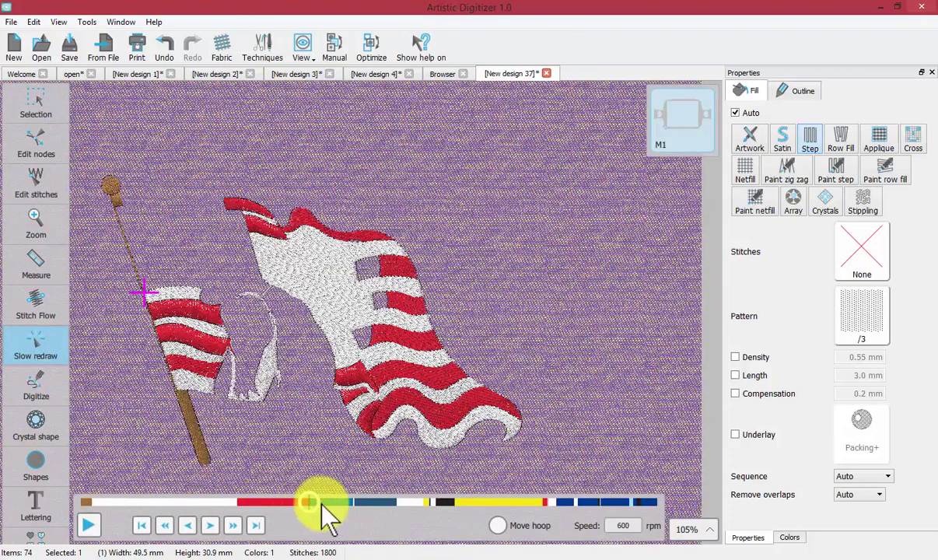
mouse_move(308, 503)
left_mouse_down()
mouse_move(279, 503)
mouse_move(326, 503)
left_mouse_up()
left_click(36, 100)
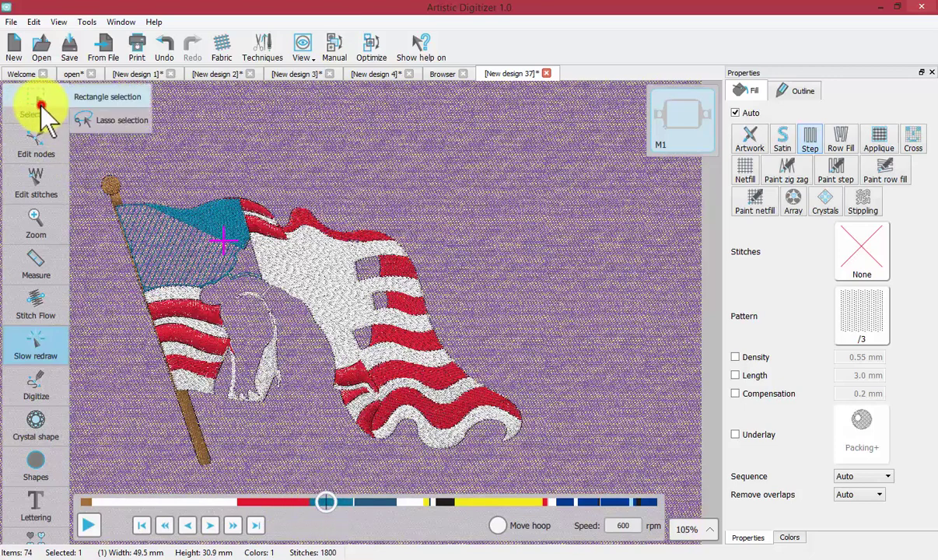
left_click(571, 166)
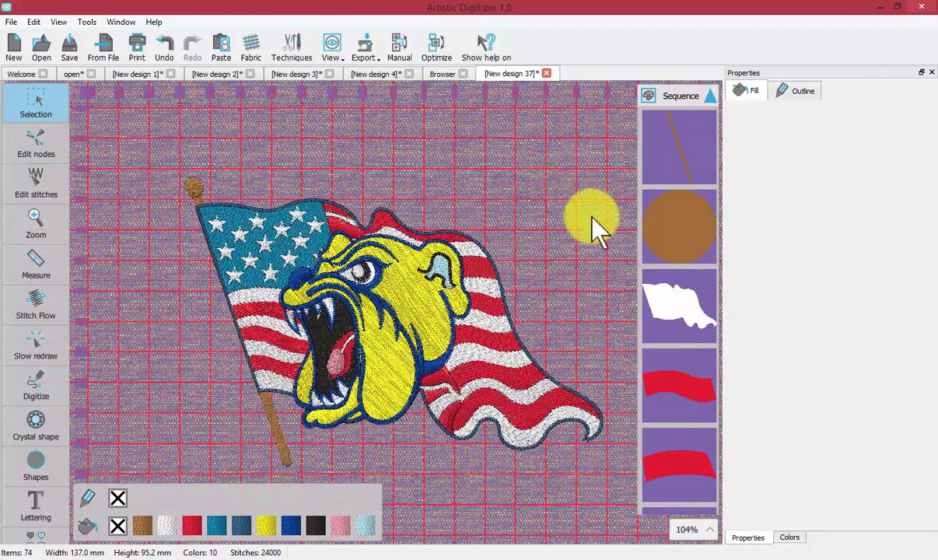
Select the white flag background in the manual sequence and set its Sequence property to To start.
left_click(690, 303)
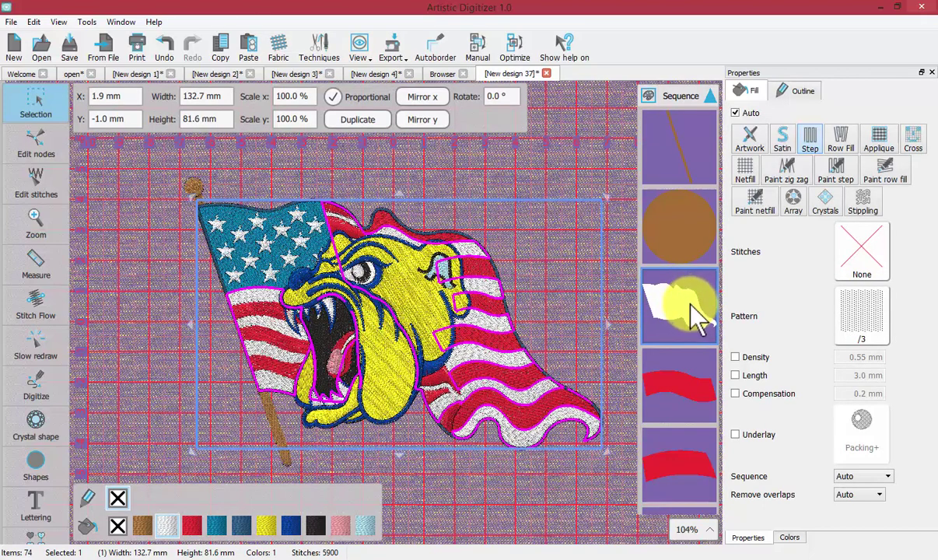
left_click(477, 43)
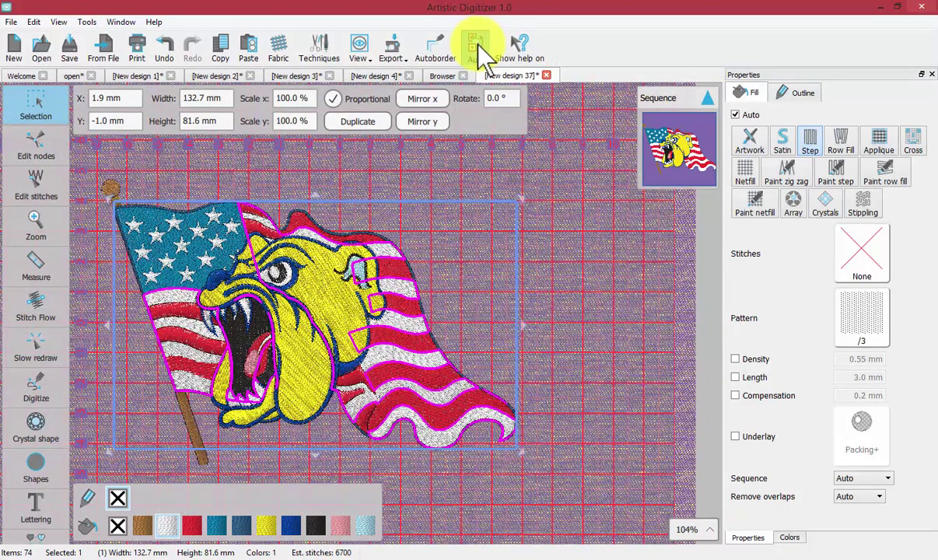
left_click(478, 43)
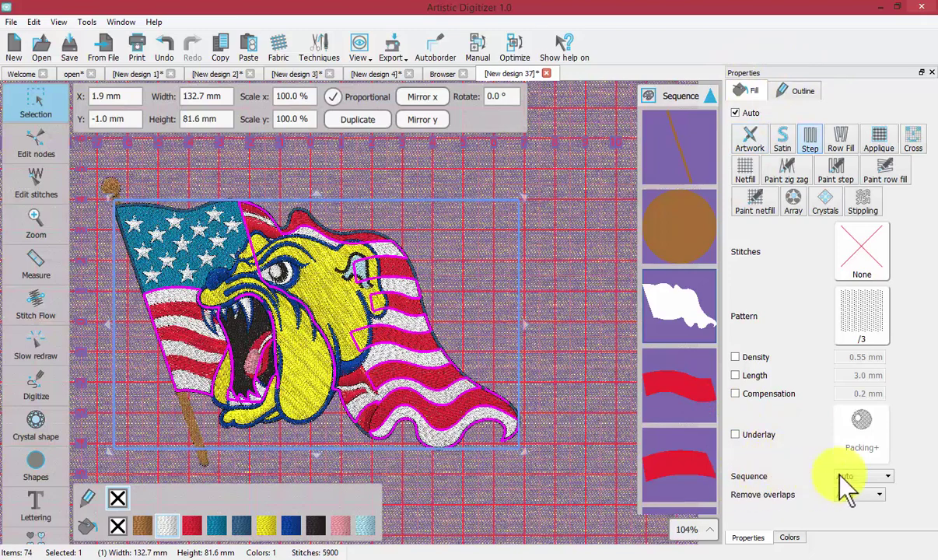
left_click(867, 475)
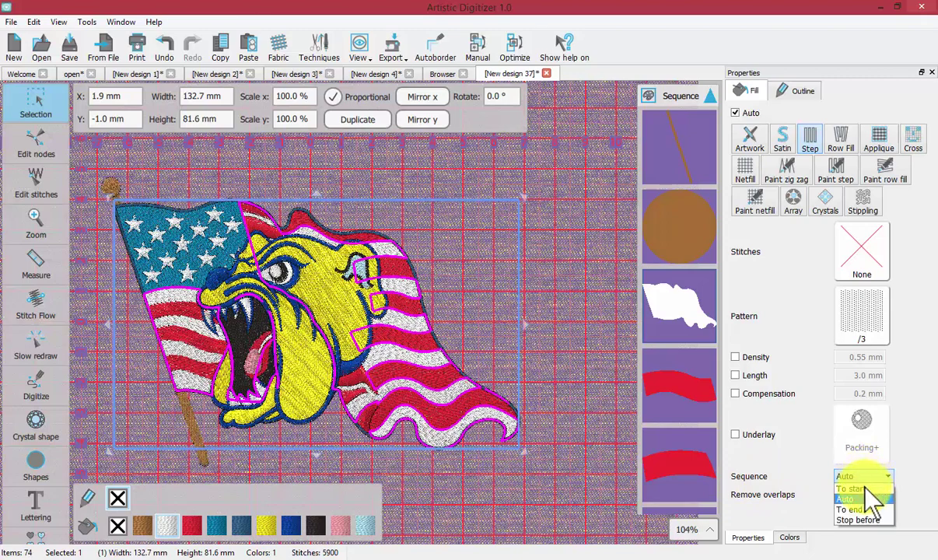
left_click(855, 489)
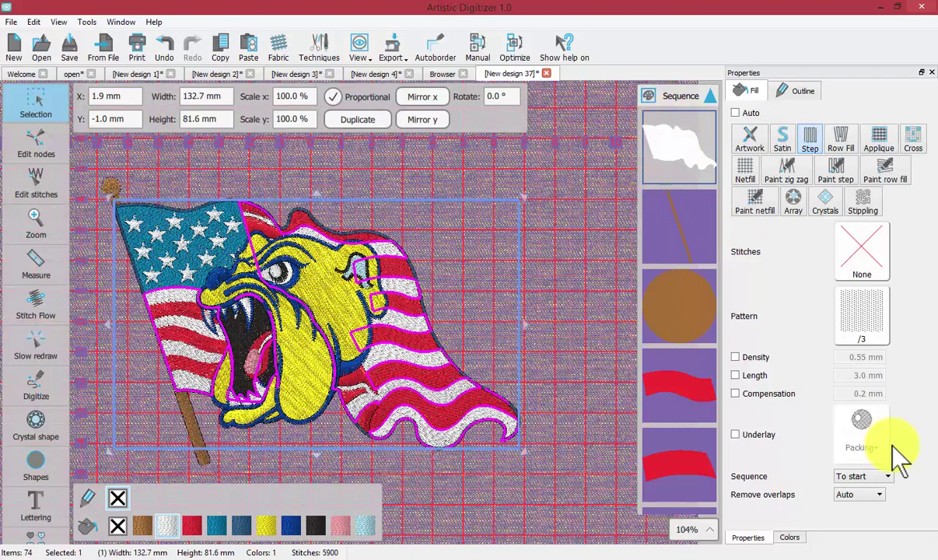
Clear the selection of the white flag background and turn on auto-sequence for the design.
left_click(786, 482)
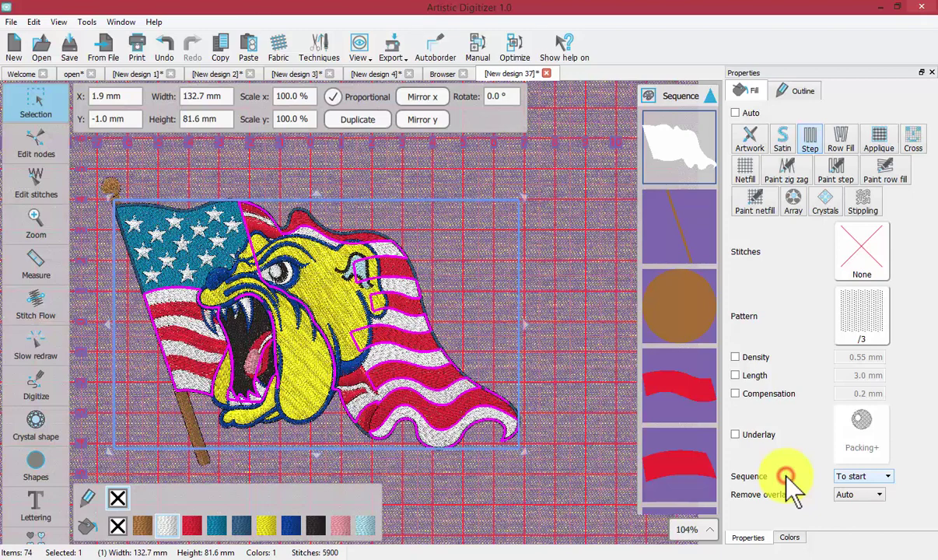
left_click(580, 181)
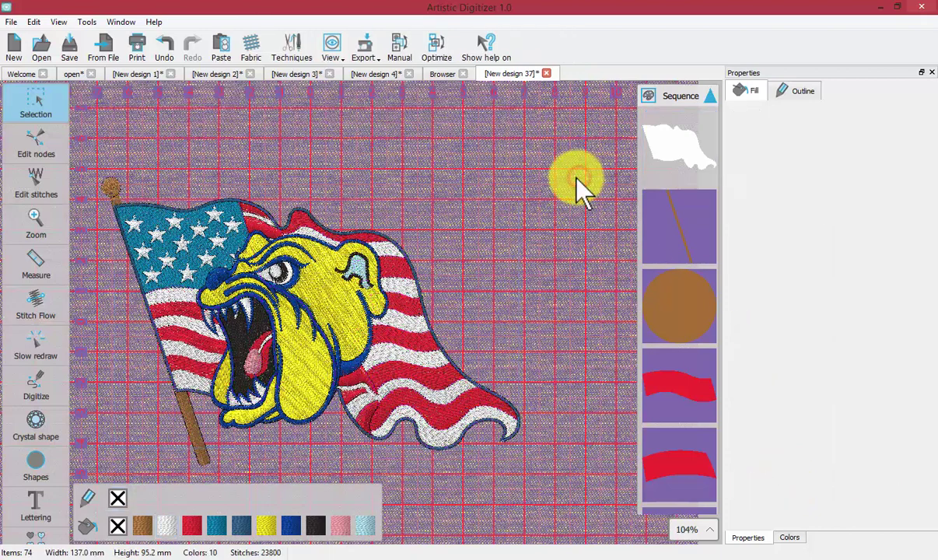
left_click(401, 45)
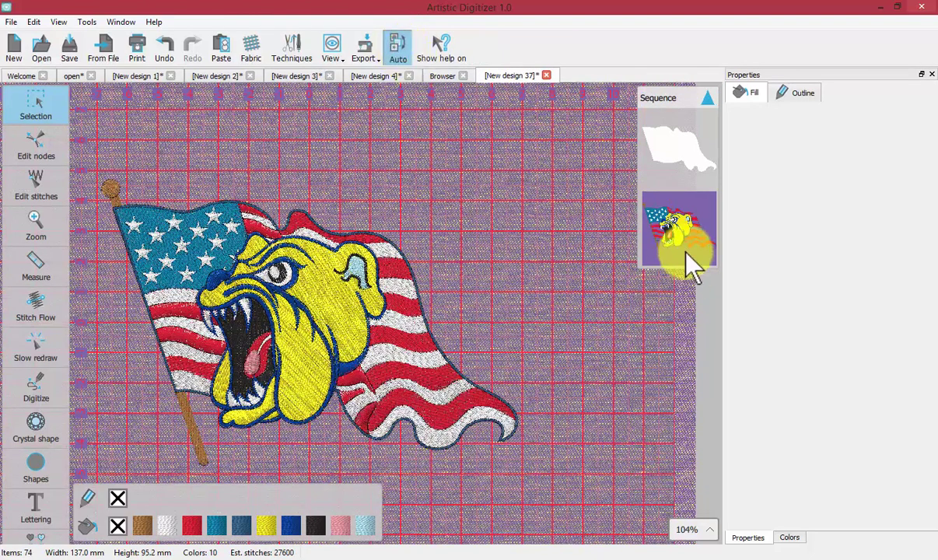
Select the white flag background in the automatic sequence, set its Sequence property to Auto, and clear the selection.
left_click(674, 140)
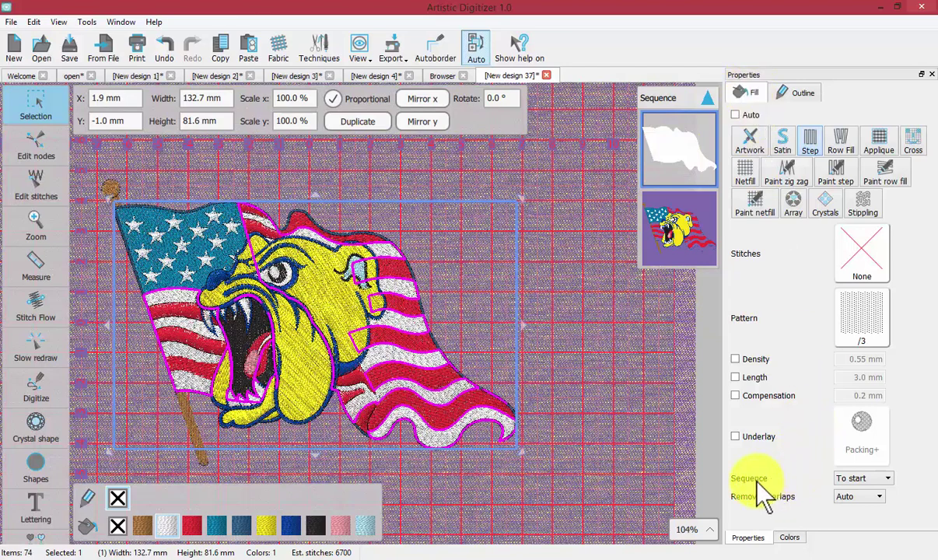
left_click(853, 478)
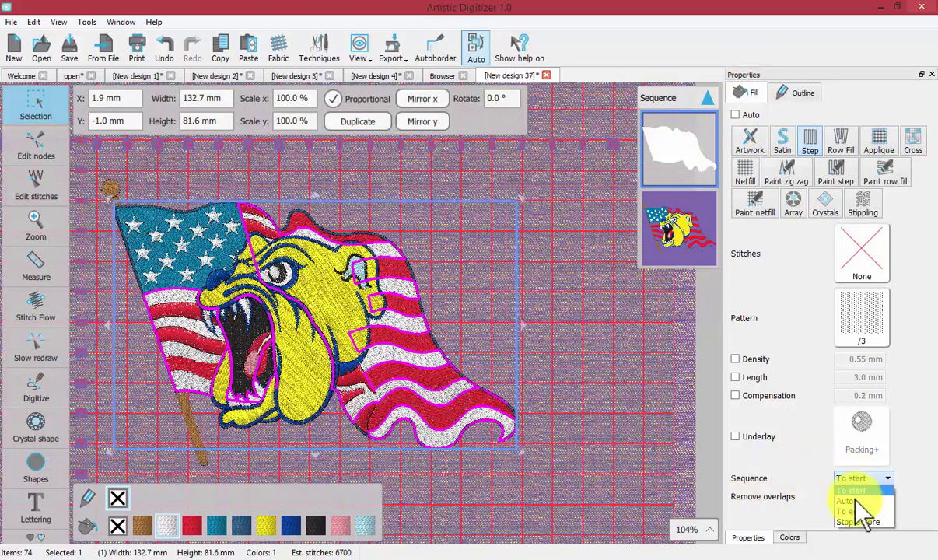
left_click(856, 502)
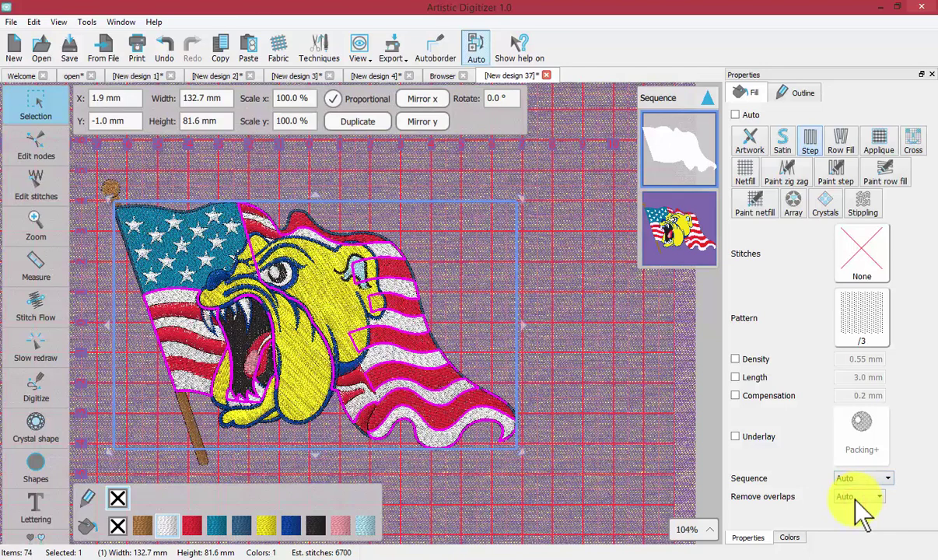
left_click(629, 335)
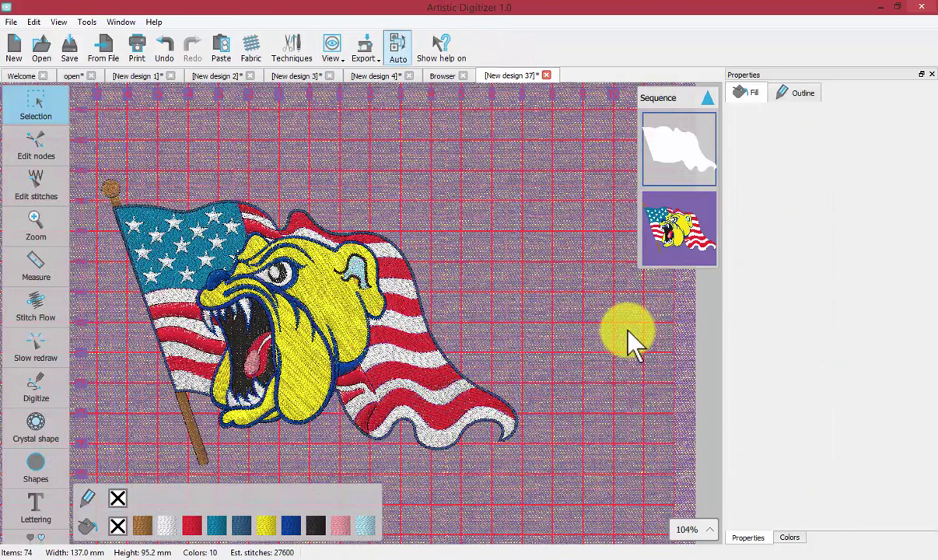